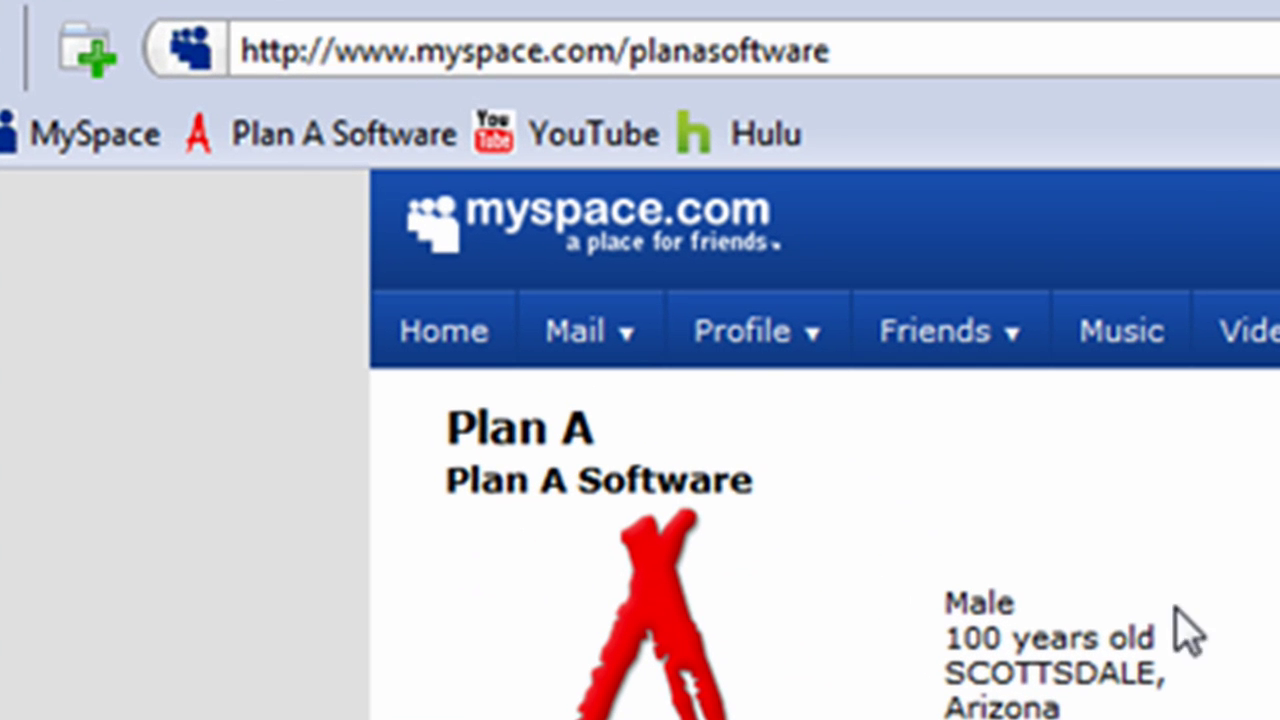
- Choose Customize Profile from the Profile menu to reach the Upgrade to Profile 2.0 page
mouse_move(705, 333)
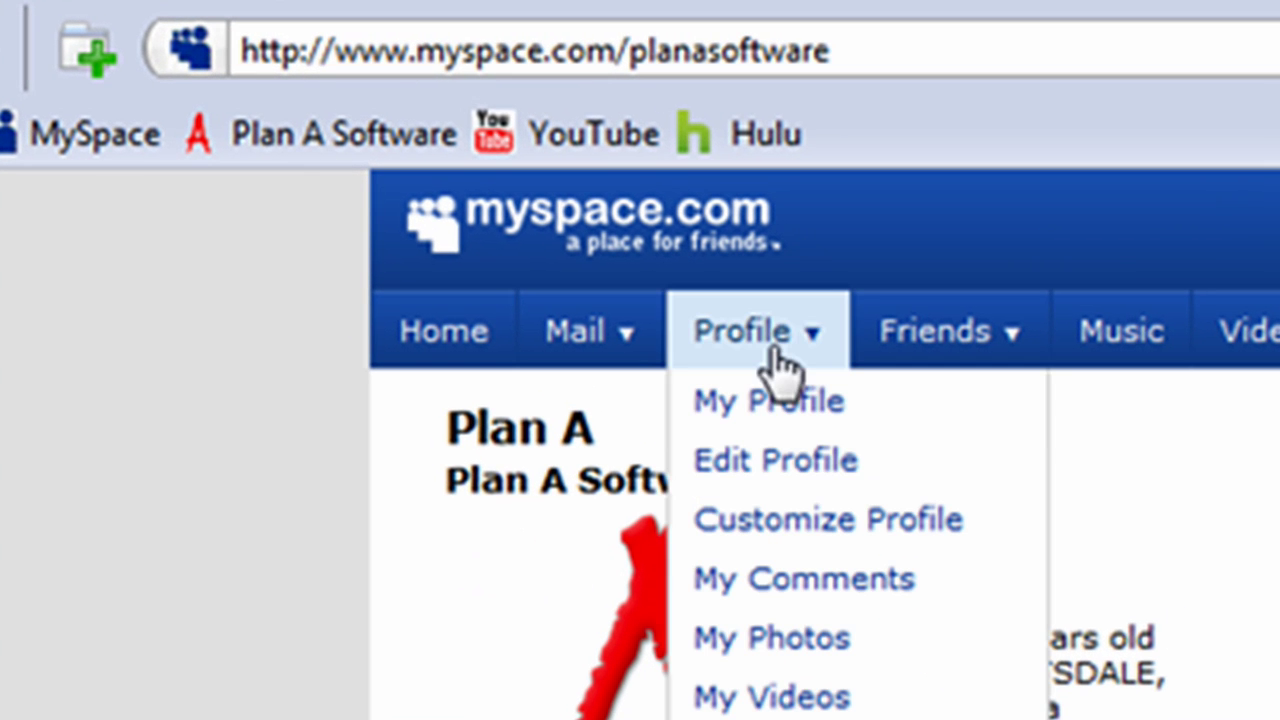
left_click(785, 522)
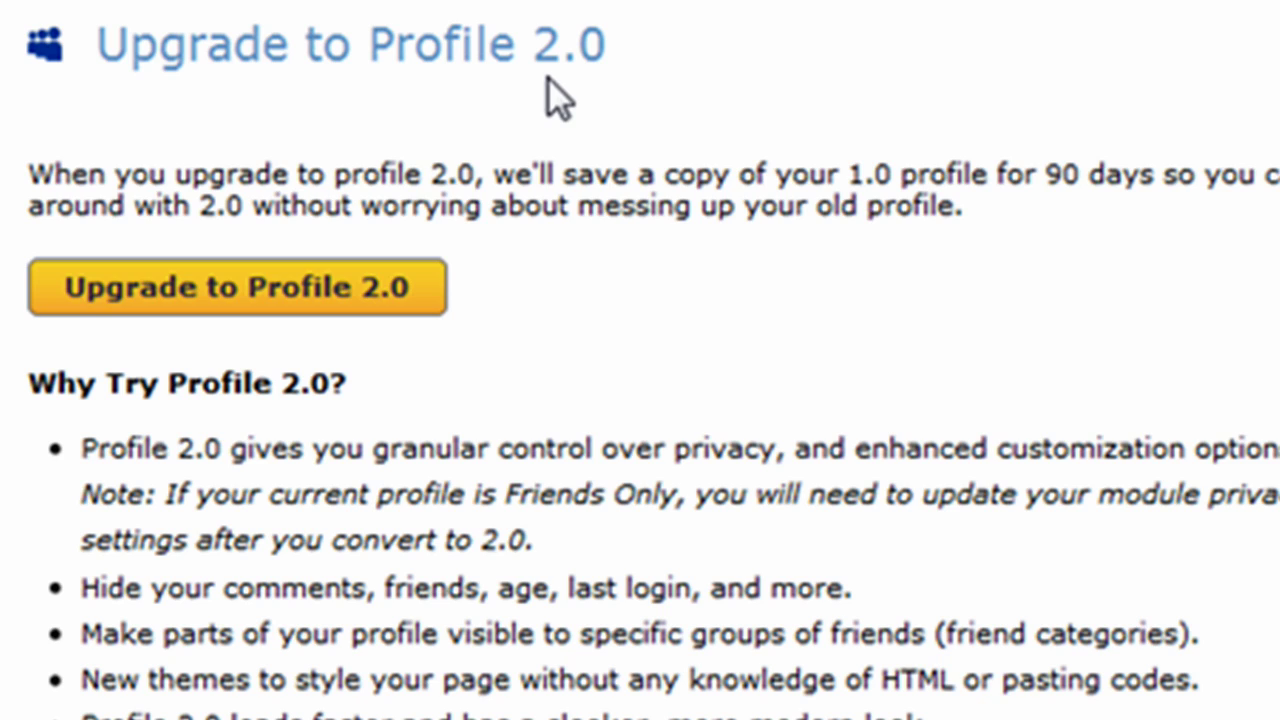
- Upgrade to Profile 2.0, try the Happiness theme, then switch the profile to Snow
left_click(390, 300)
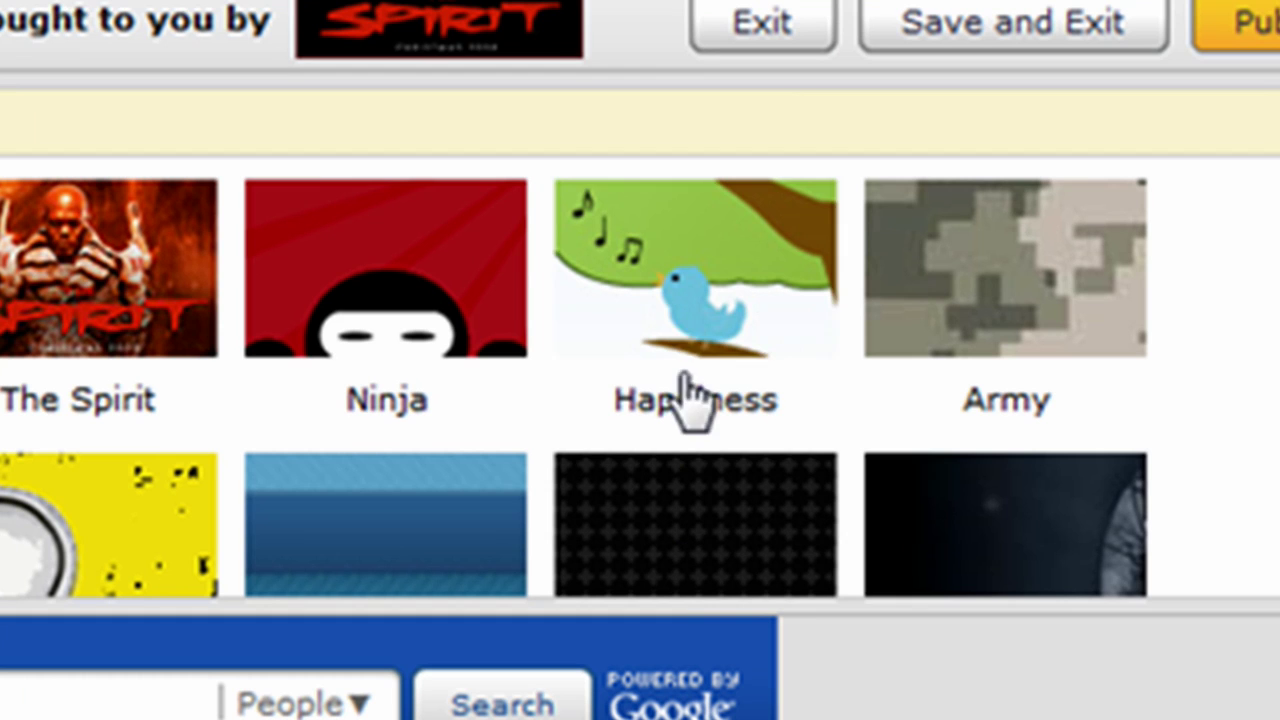
left_click(680, 325)
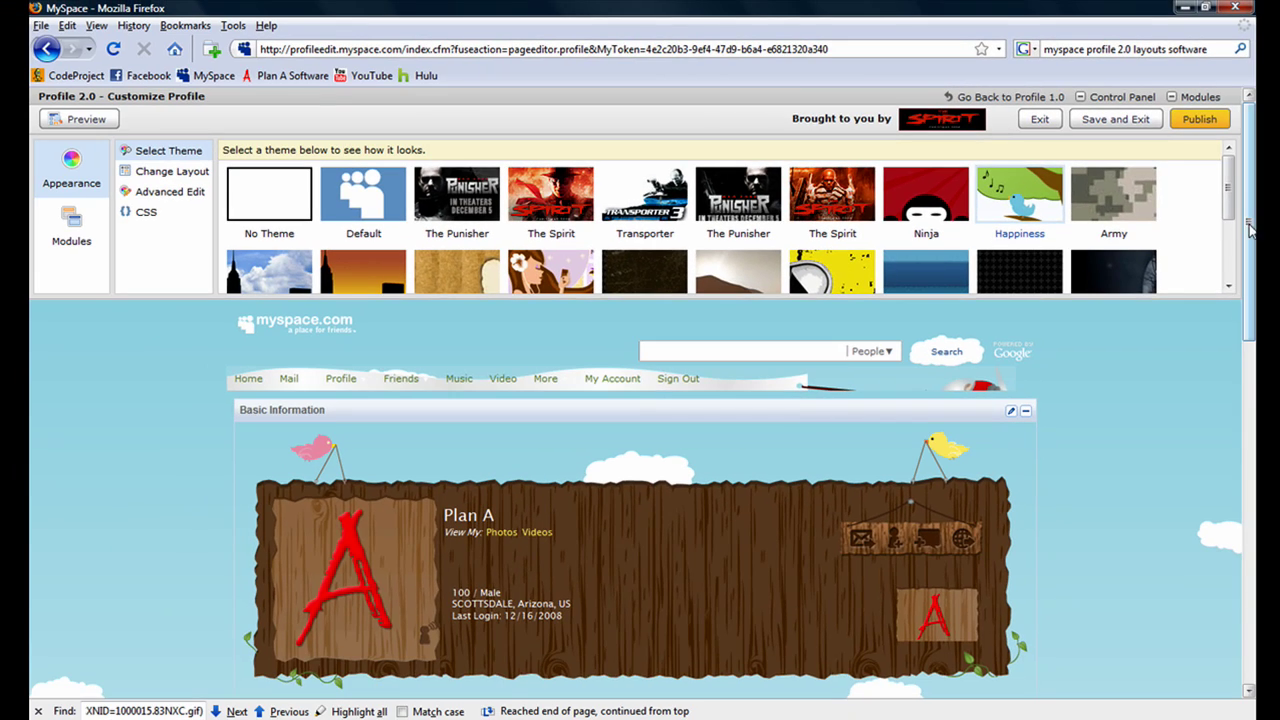
left_click_drag(1250, 230, 1252, 357)
left_click_drag(1226, 185, 1224, 254)
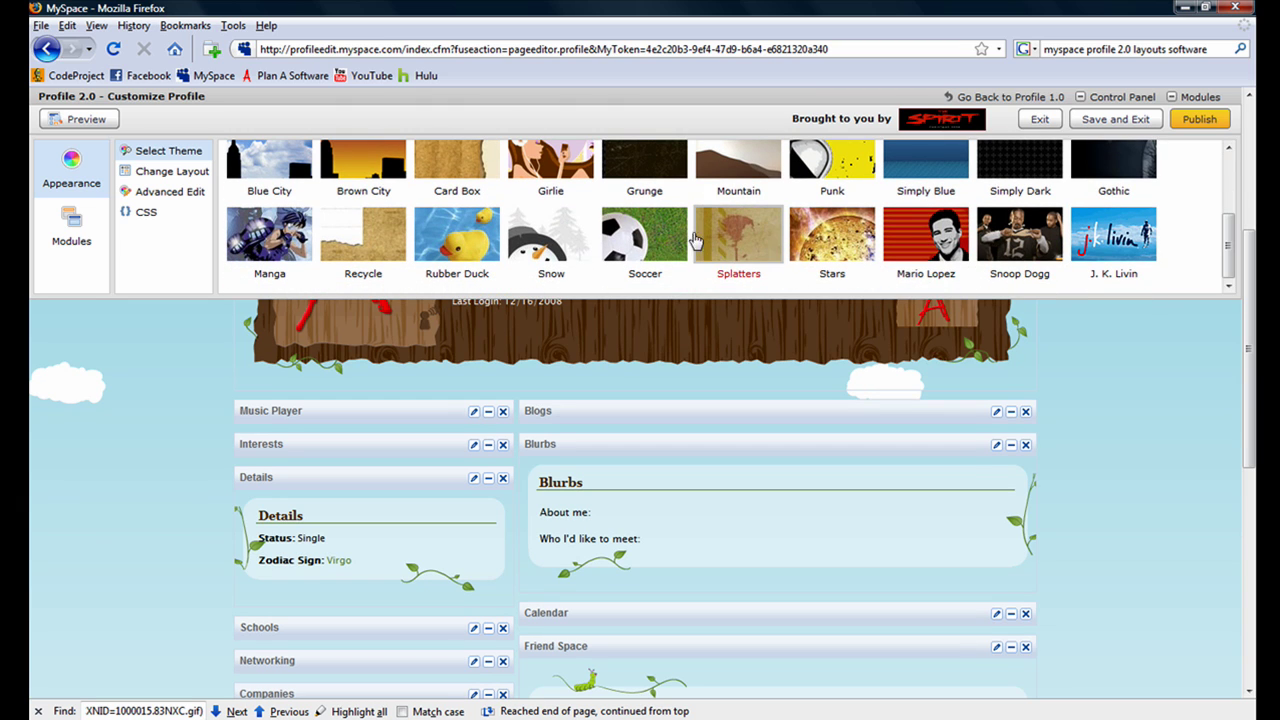
left_click(565, 240)
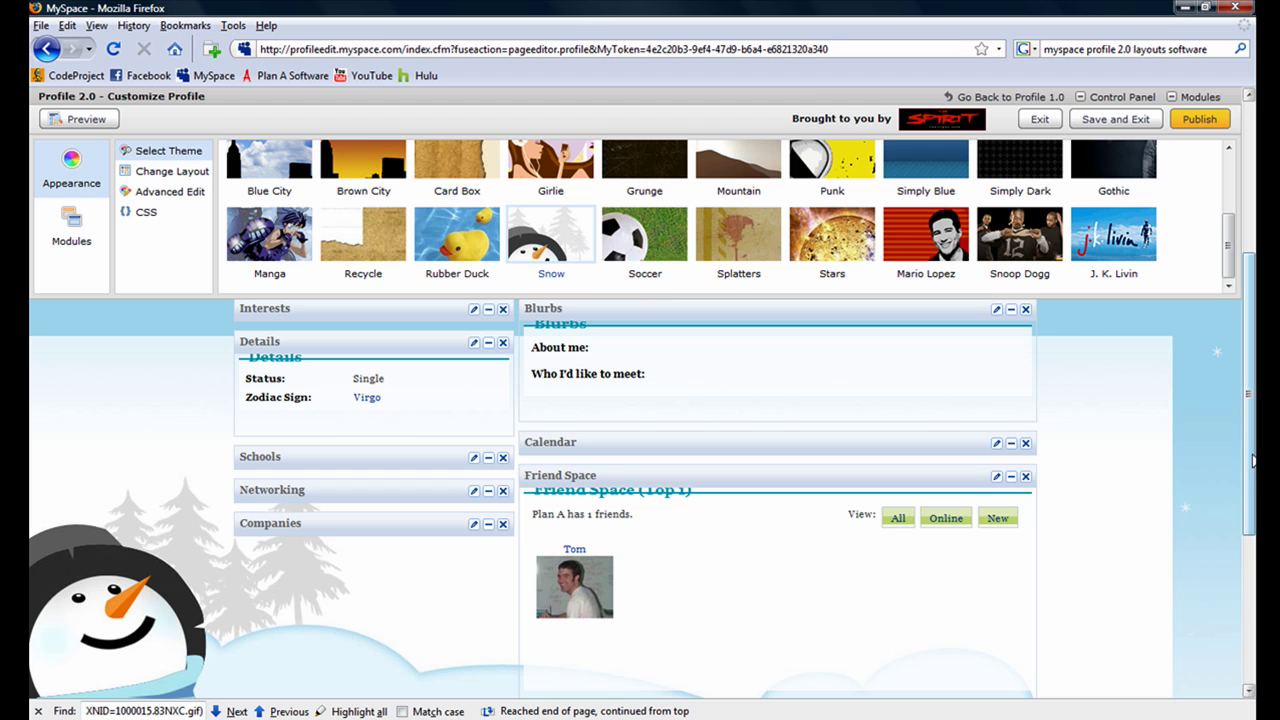
left_click_drag(1255, 490, 1248, 225)
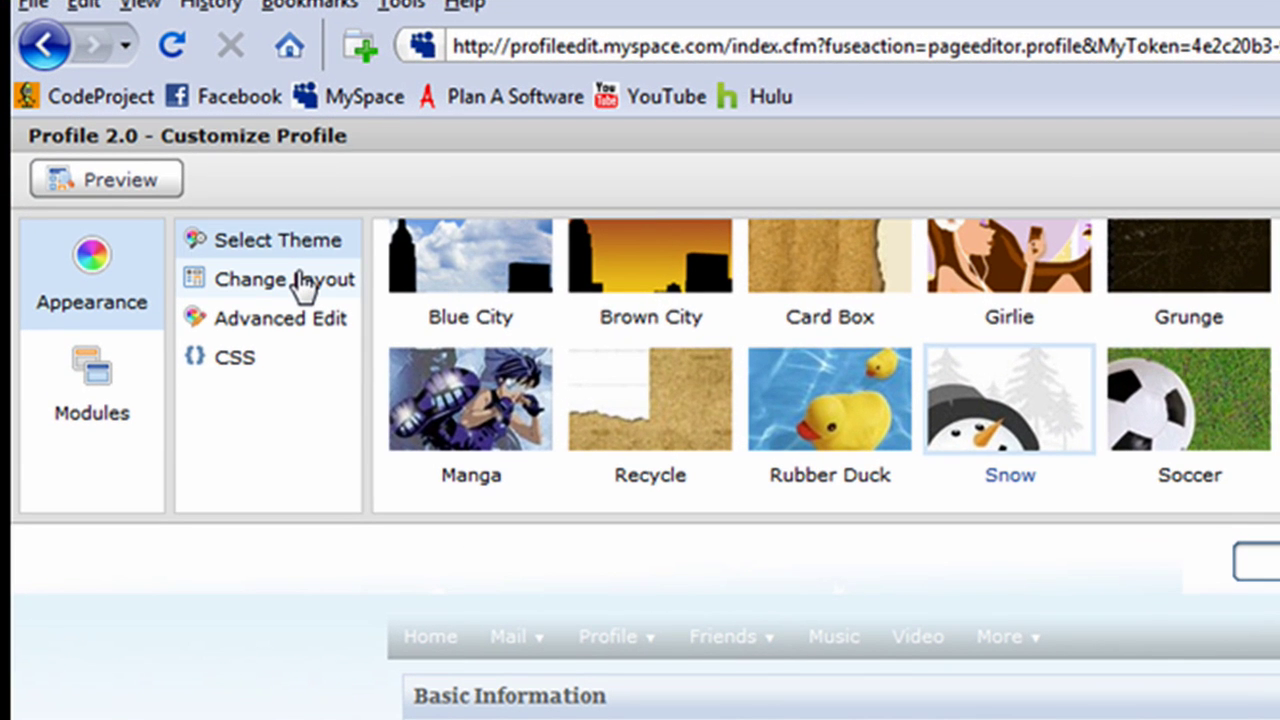
left_click(219, 207)
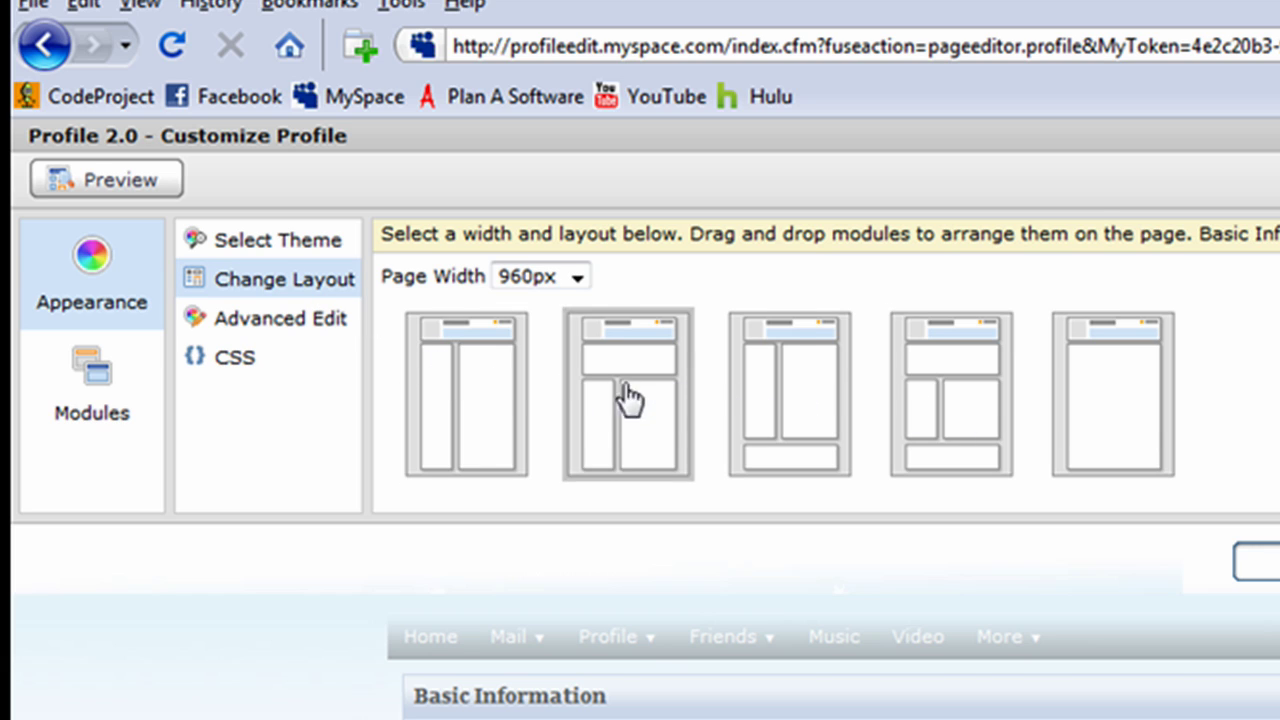
left_click(327, 330)
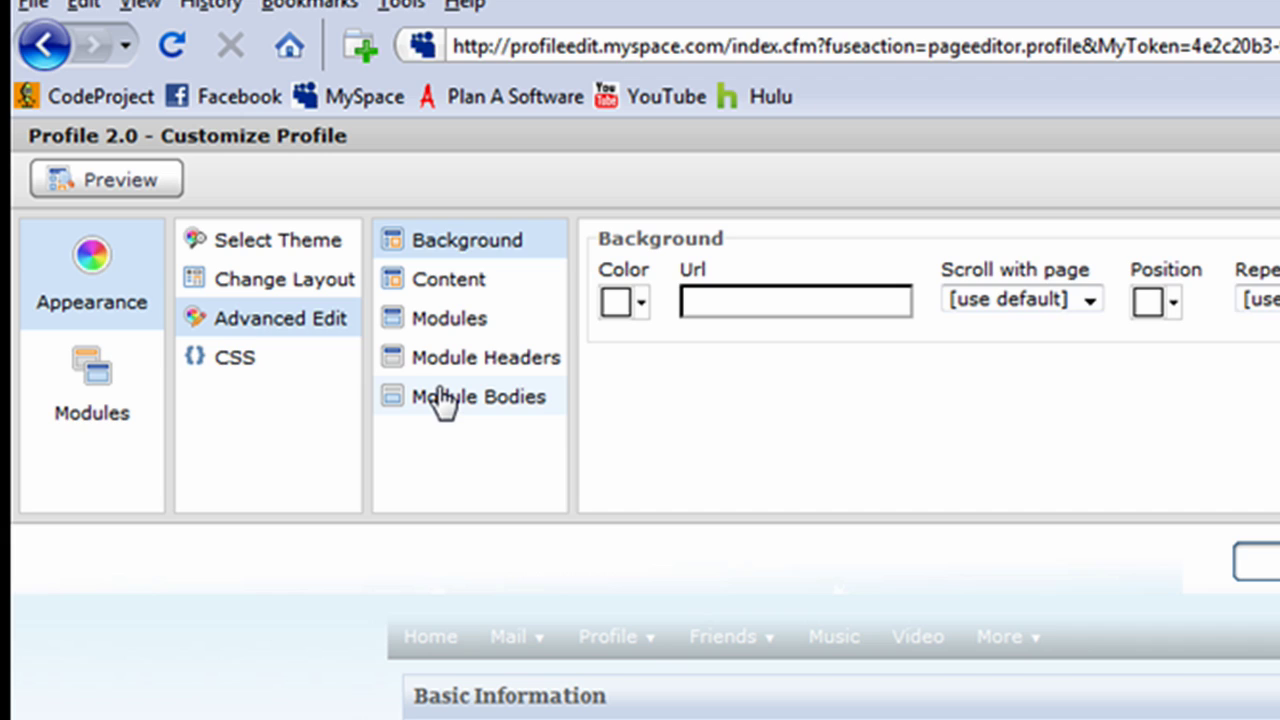
- Go back to the theme list and pick No Theme for the profile
left_click(310, 256)
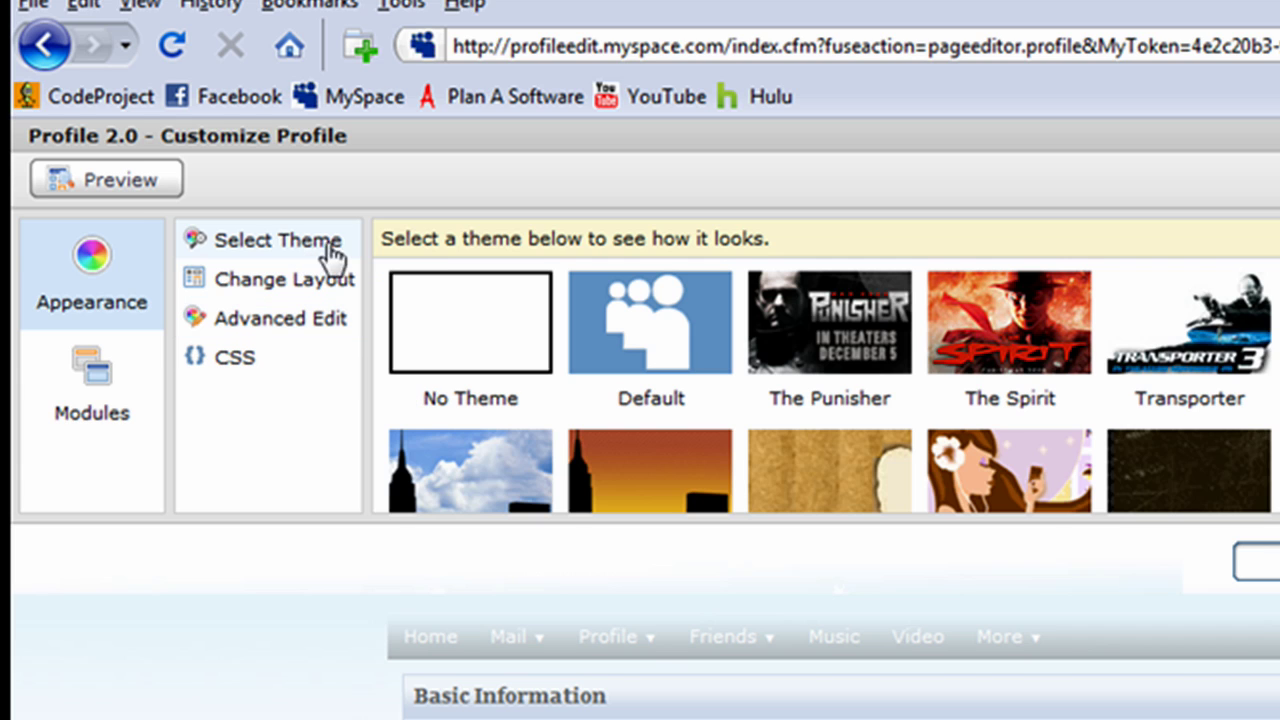
left_click(524, 344)
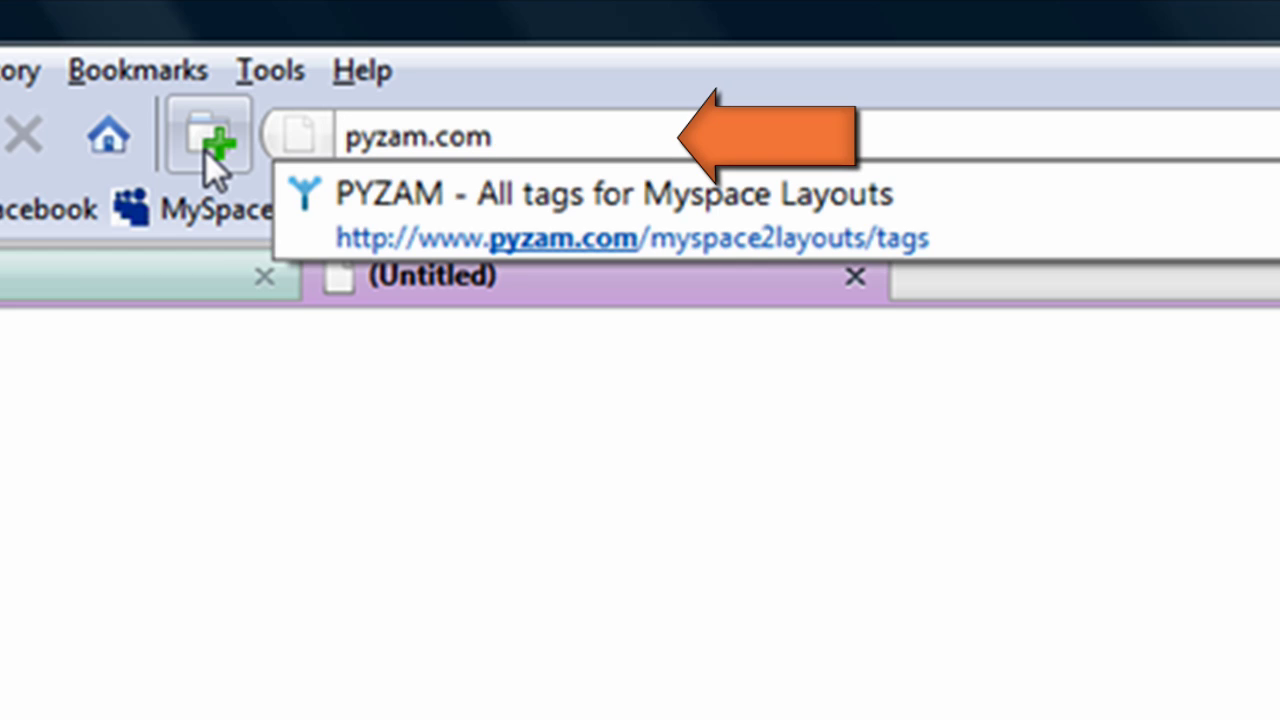
- Load pyzam.com and browse from MySpace 2.0 Layouts to the full category index
key("Return")
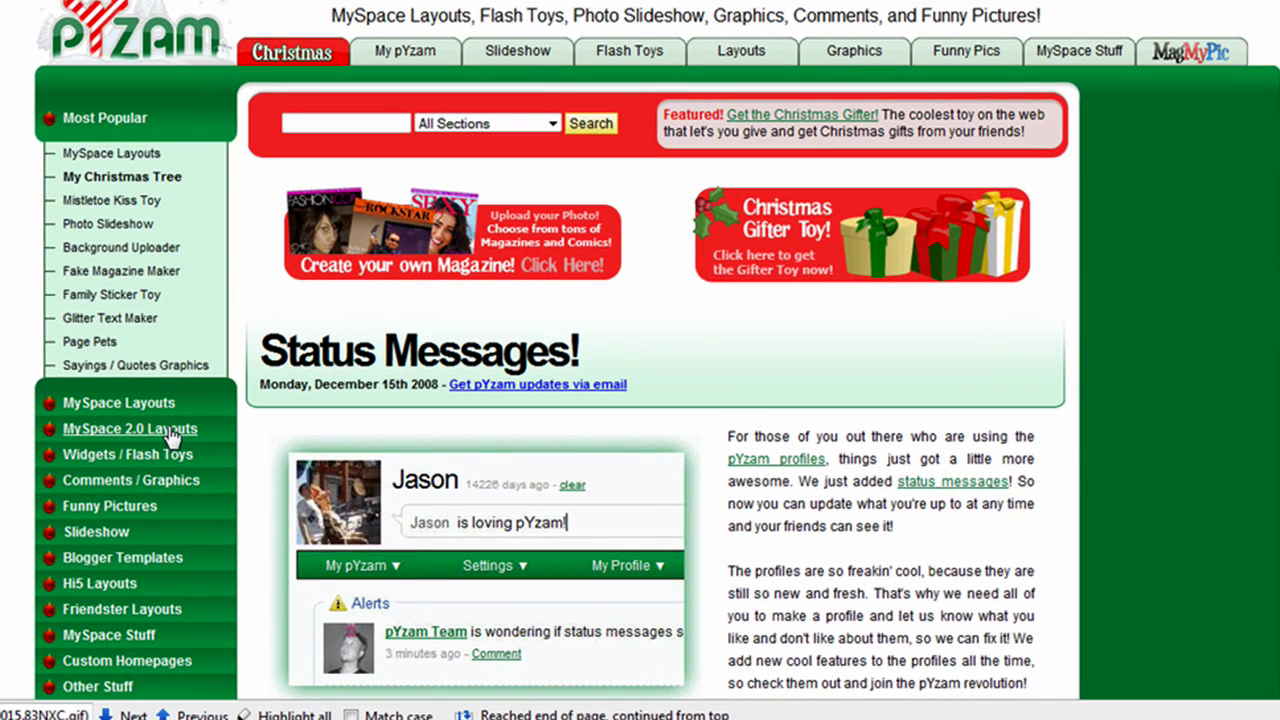
left_click(172, 434)
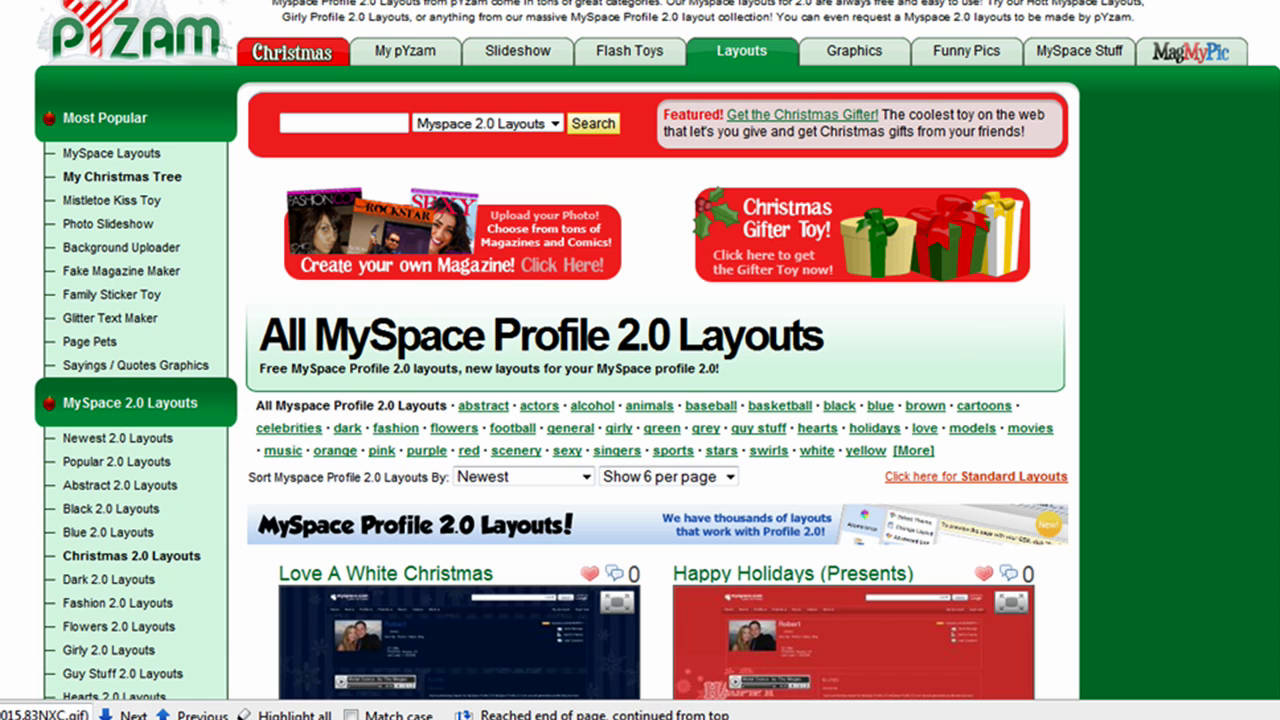
scroll(650, 400, "down", 5)
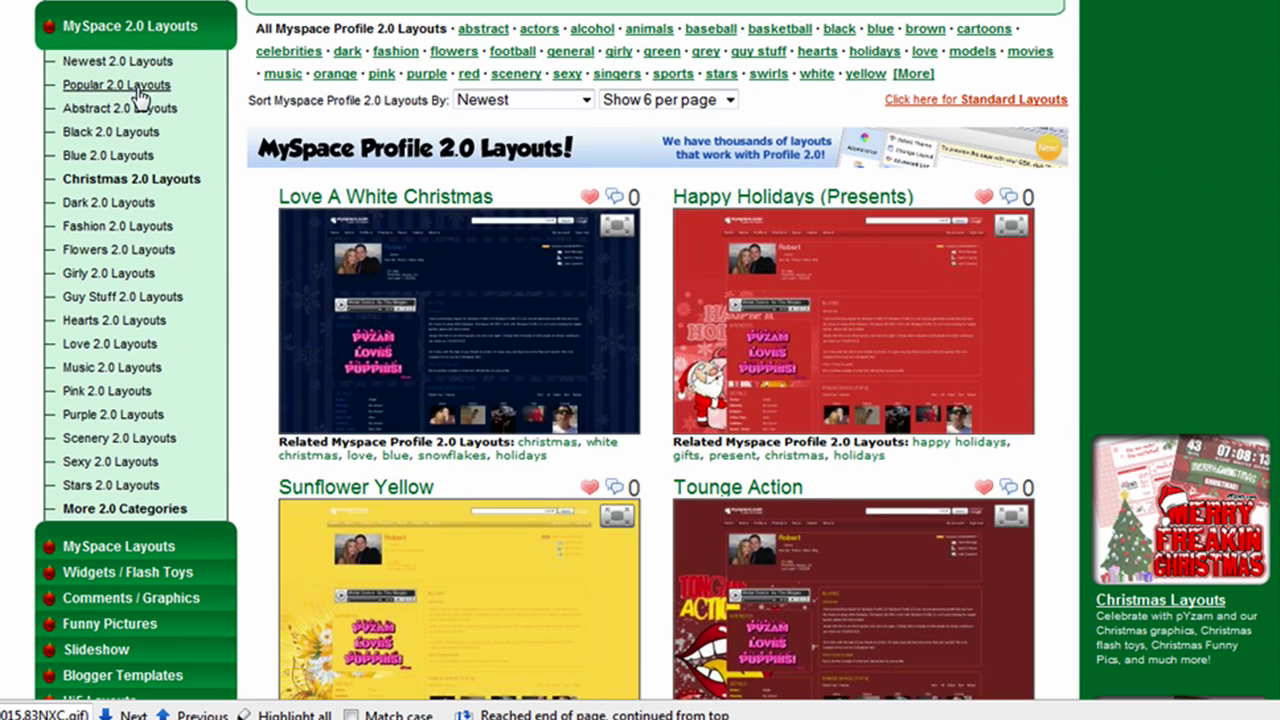
left_click(133, 510)
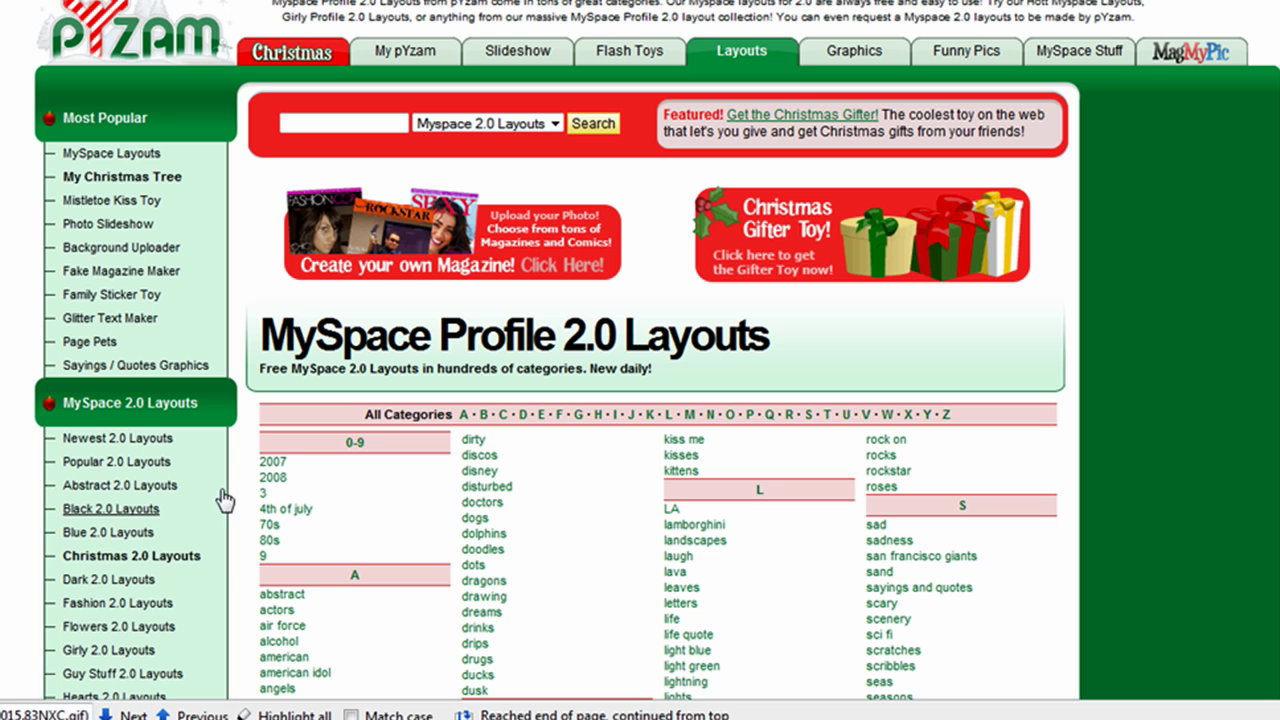
scroll(640, 360, "down", 7)
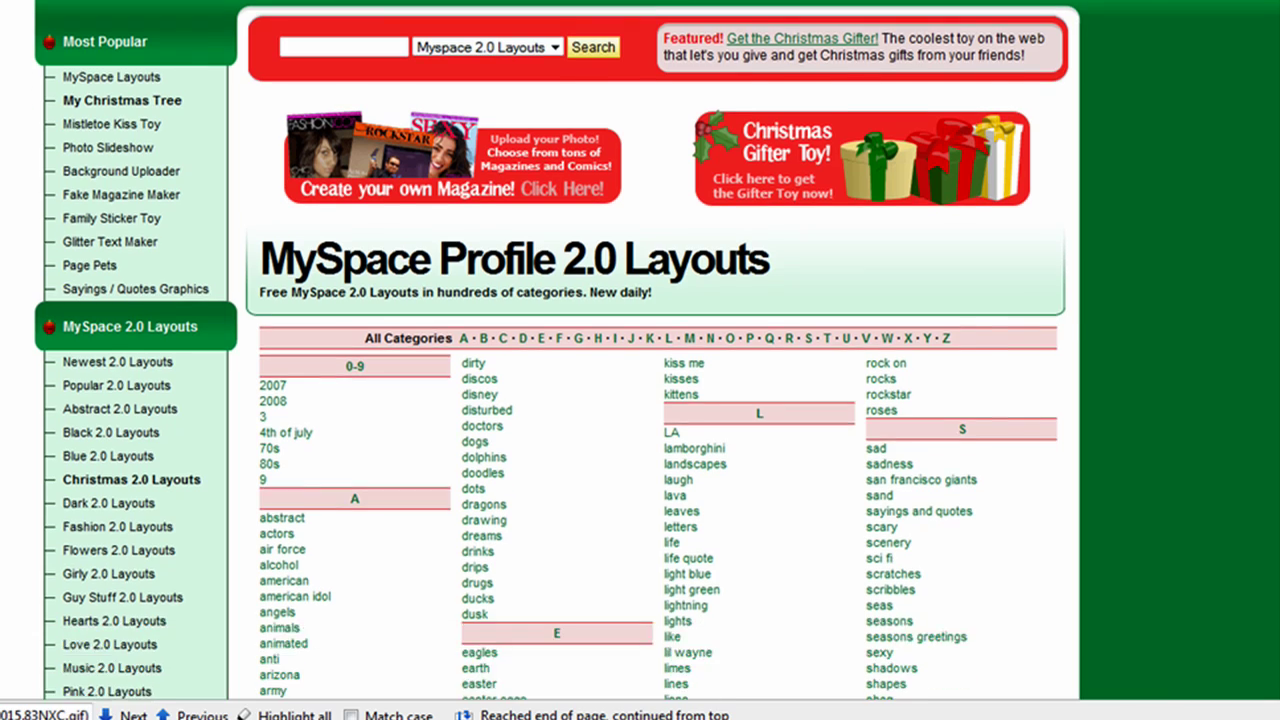
scroll(640, 360, "down", 1)
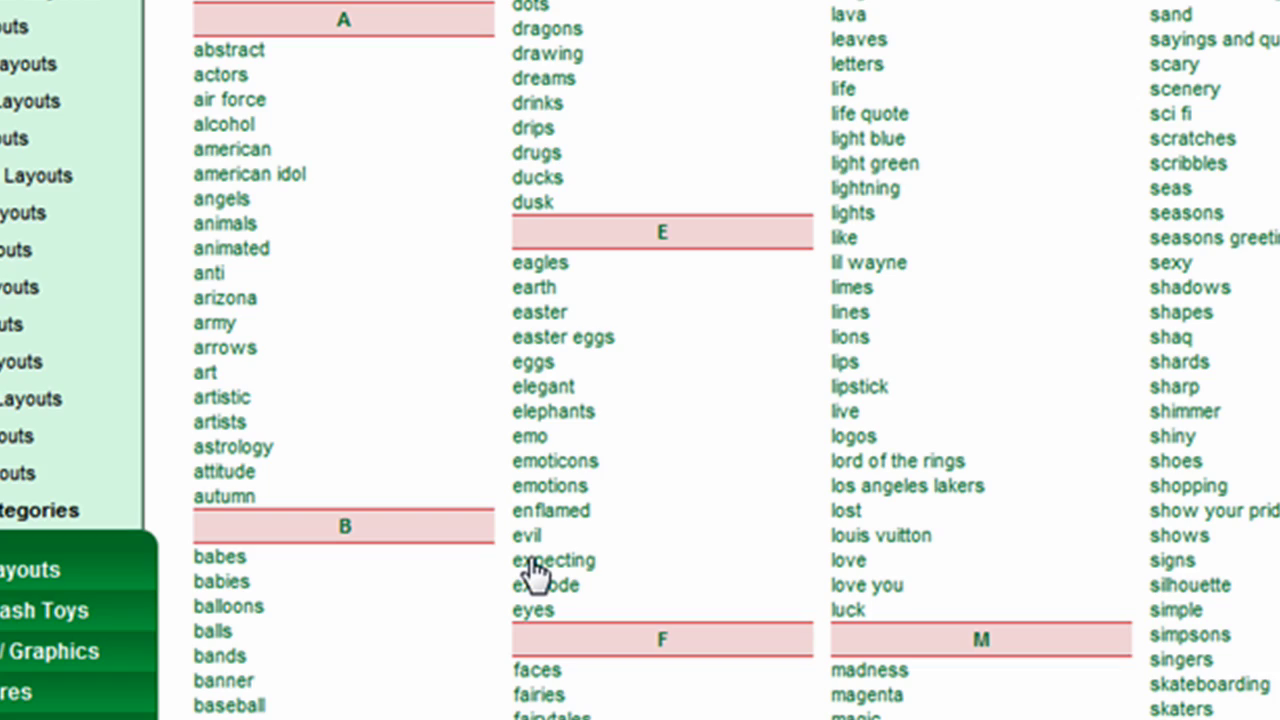
- Open the expecting category, then the Daddy To Be! (New) layout page, scrolled to its code
left_click(534, 570)
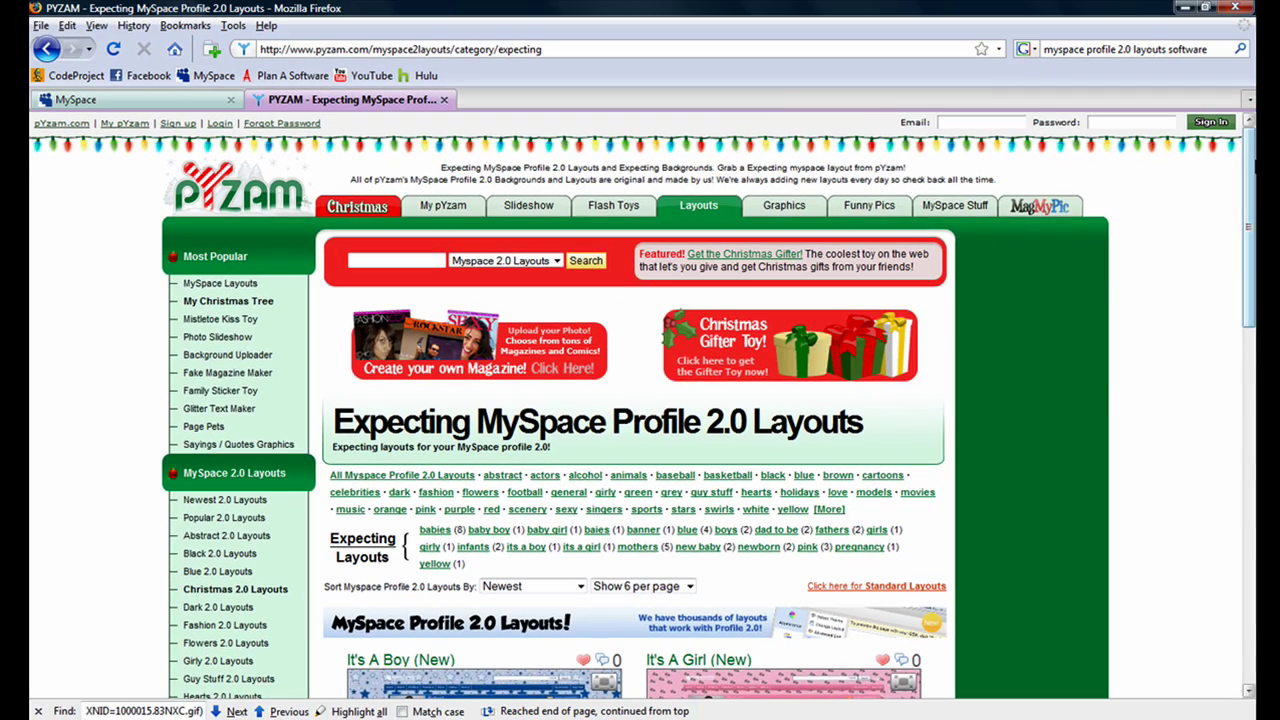
scroll(1238, 255, "down", 4)
left_click_drag(1238, 255, 1214, 400)
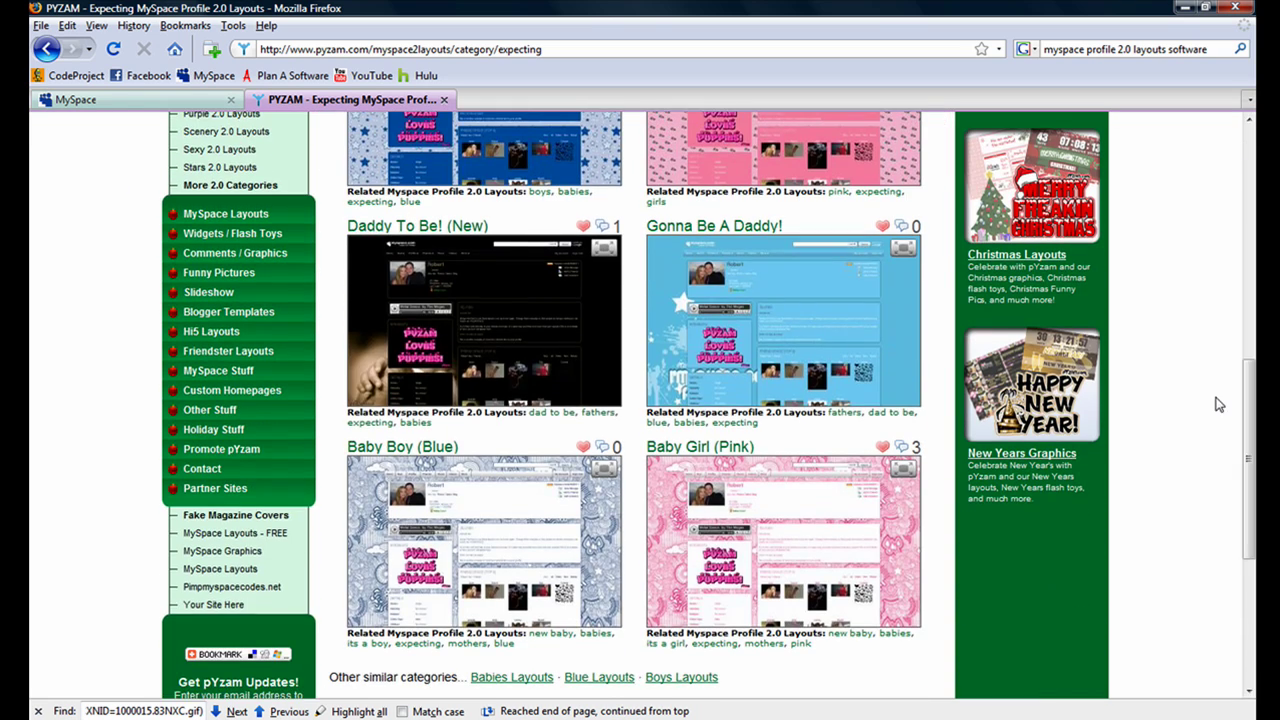
mouse_move(571, 368)
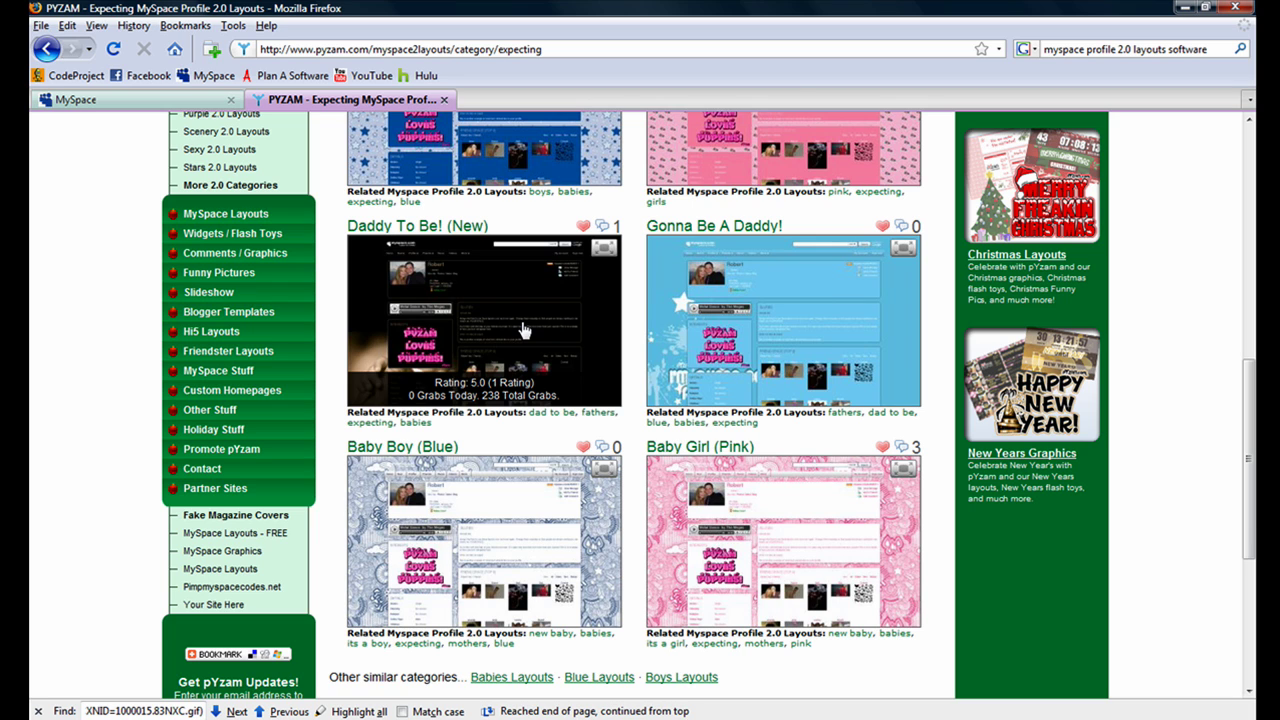
left_click(524, 330)
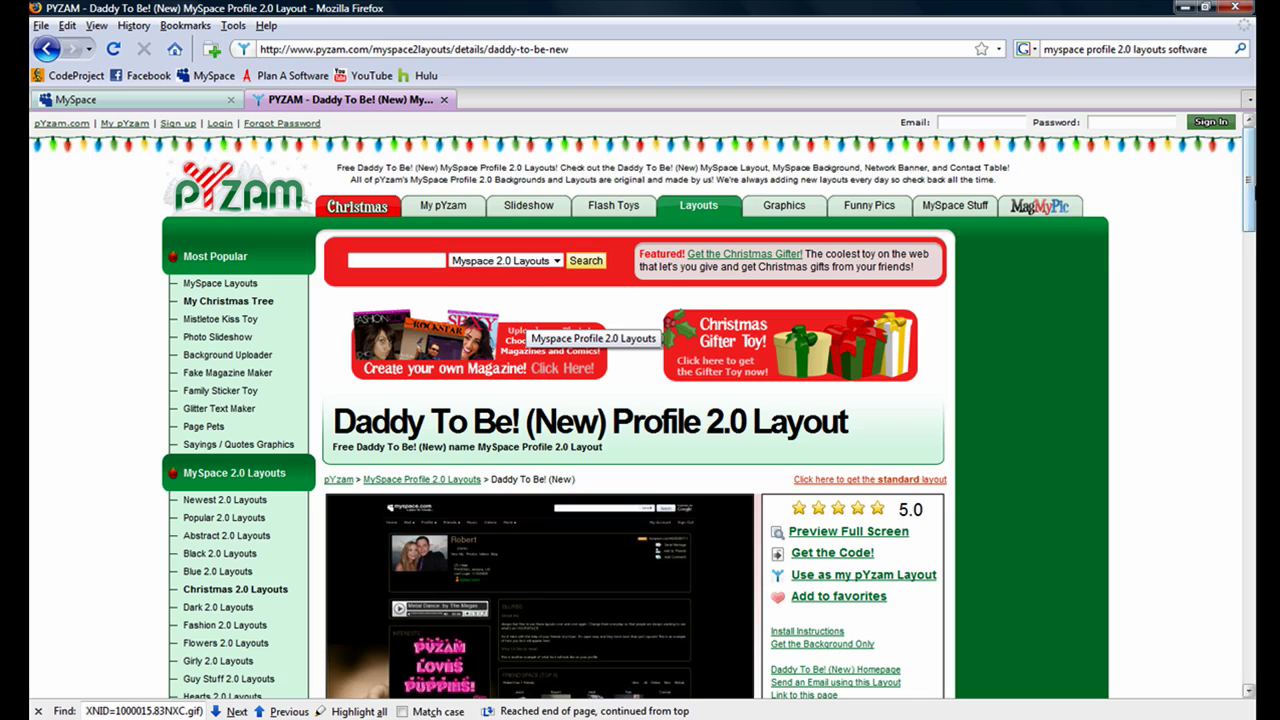
left_click_drag(1248, 175, 1248, 245)
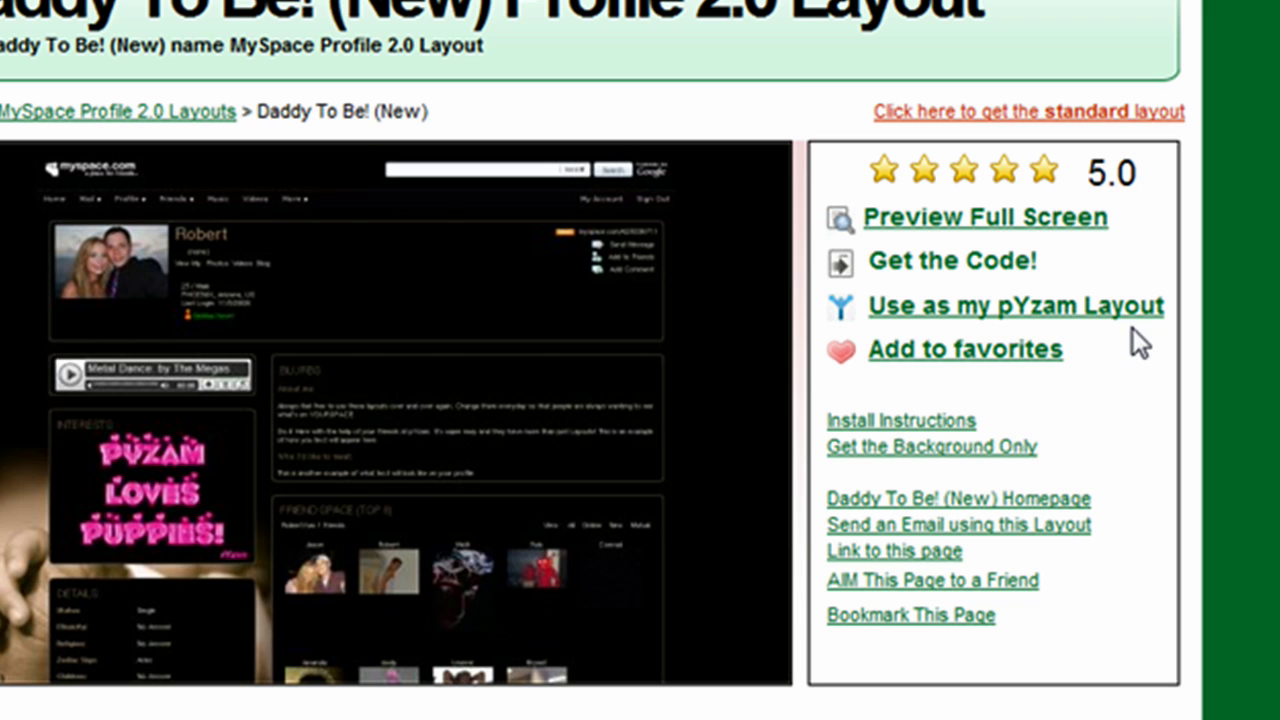
scroll(1240, 268, "down", 7)
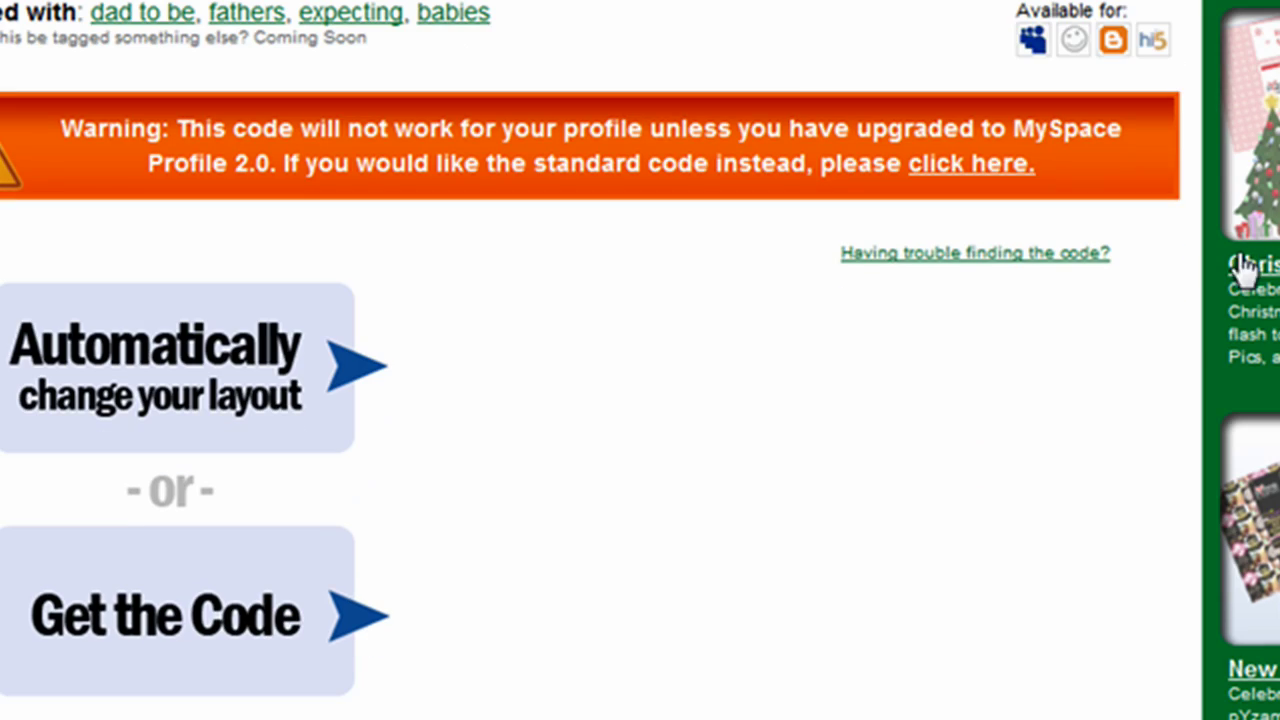
- Reveal the Daddy To Be! layout's CSS code box, select all of it and copy it
left_click(1082, 256)
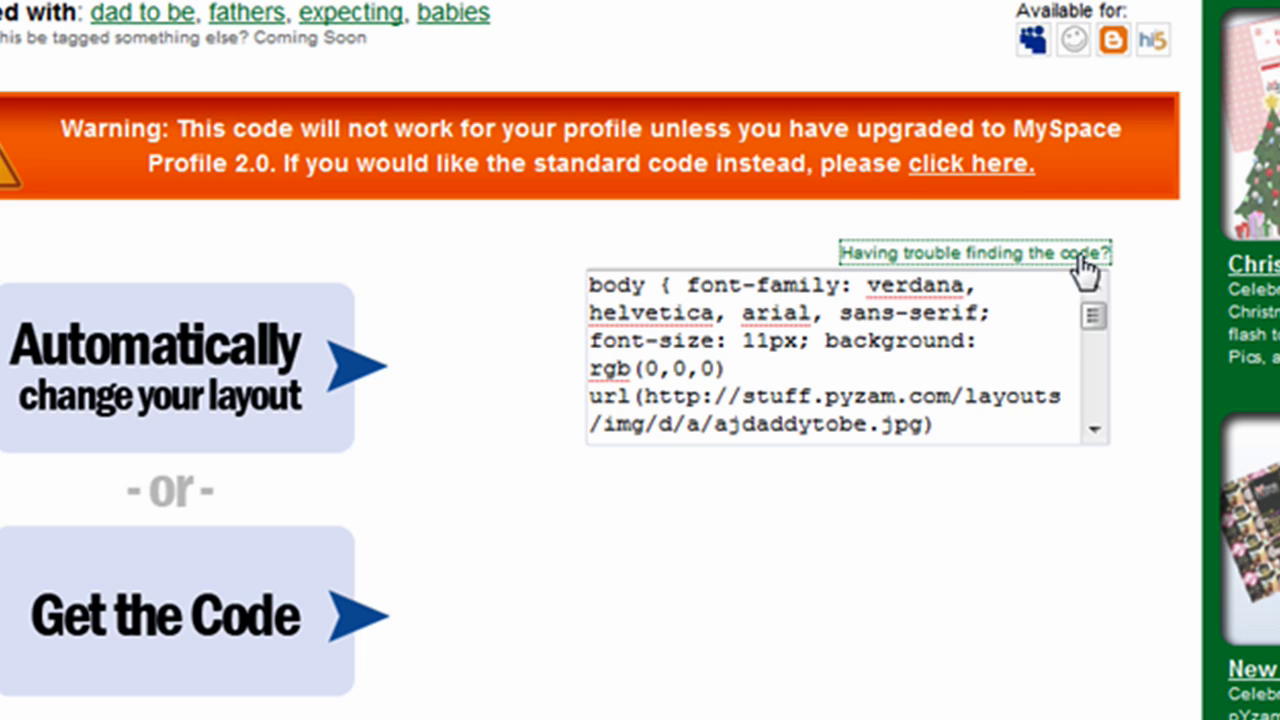
left_click(983, 277)
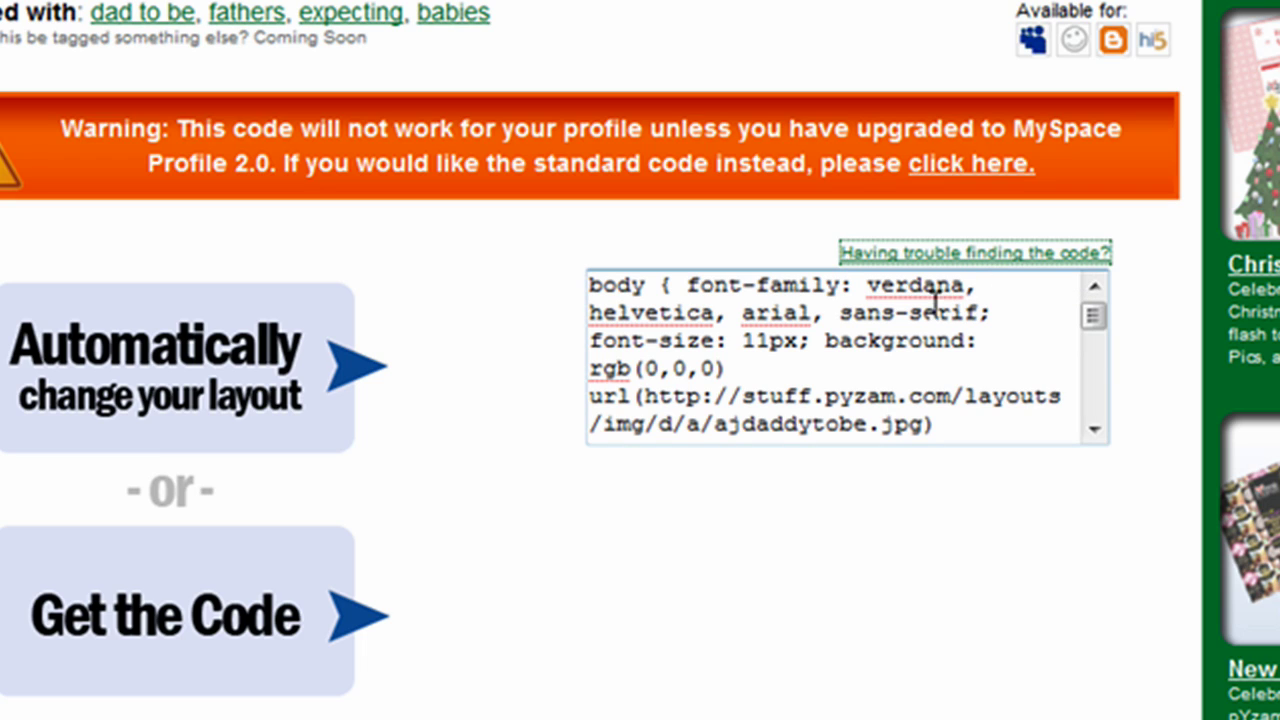
right_click(875, 334)
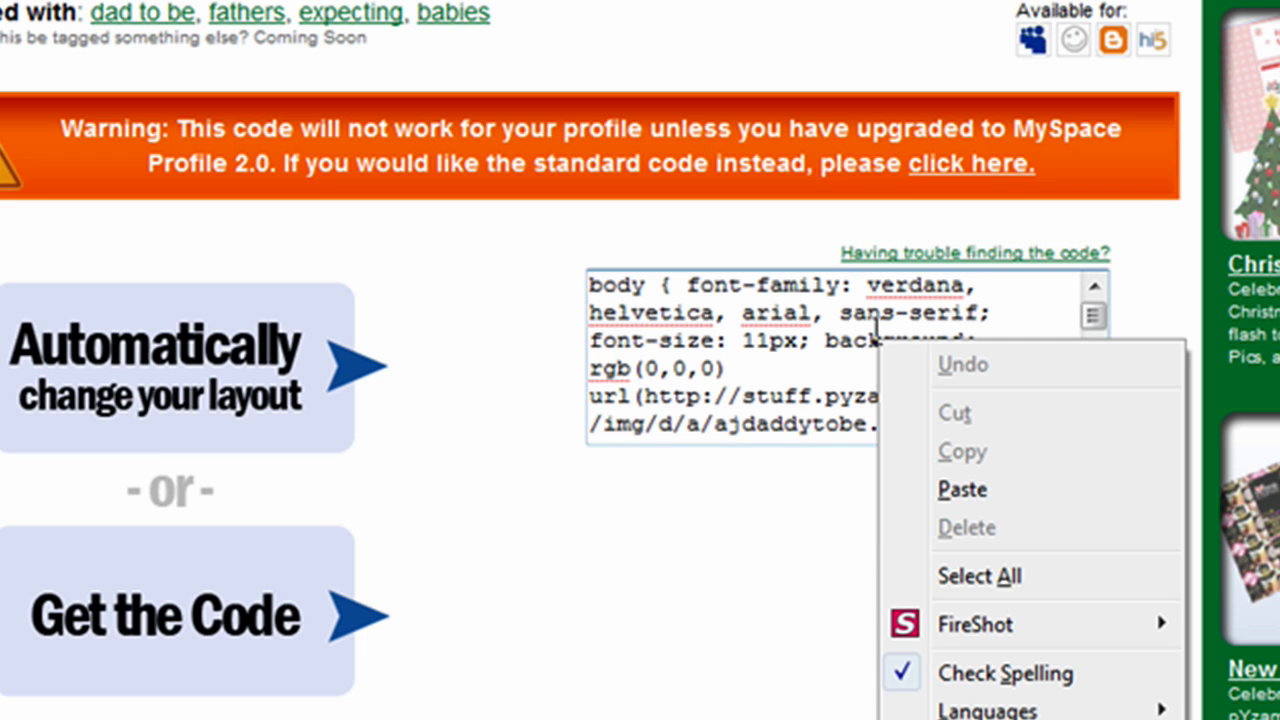
key("a")
right_click(878, 316)
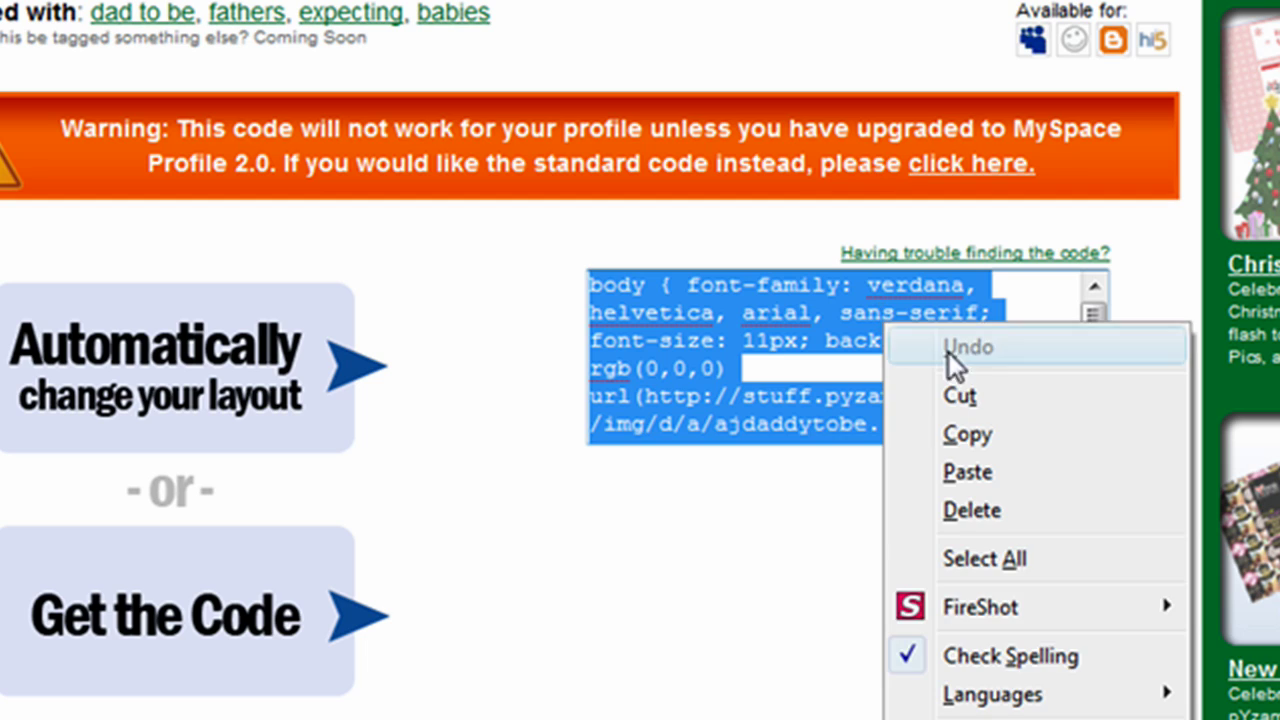
left_click(994, 427)
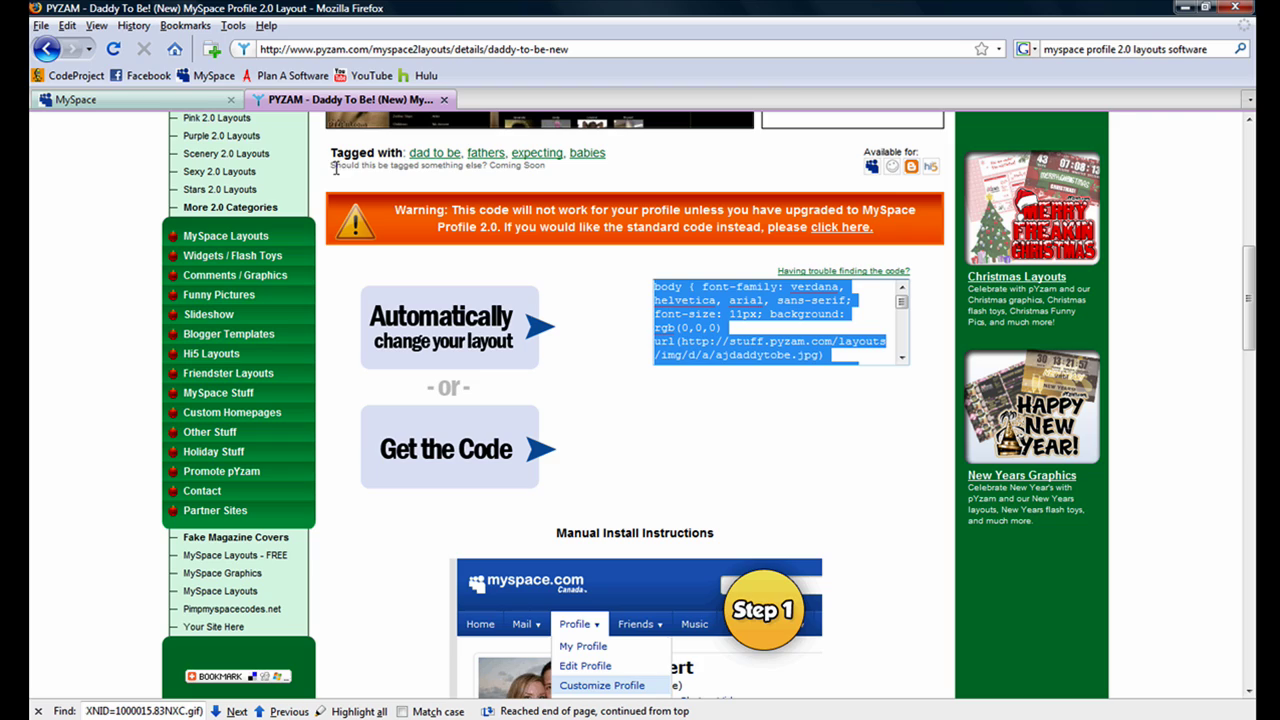
- Return to the MySpace tab and open the CSS section under Appearance
left_click(185, 100)
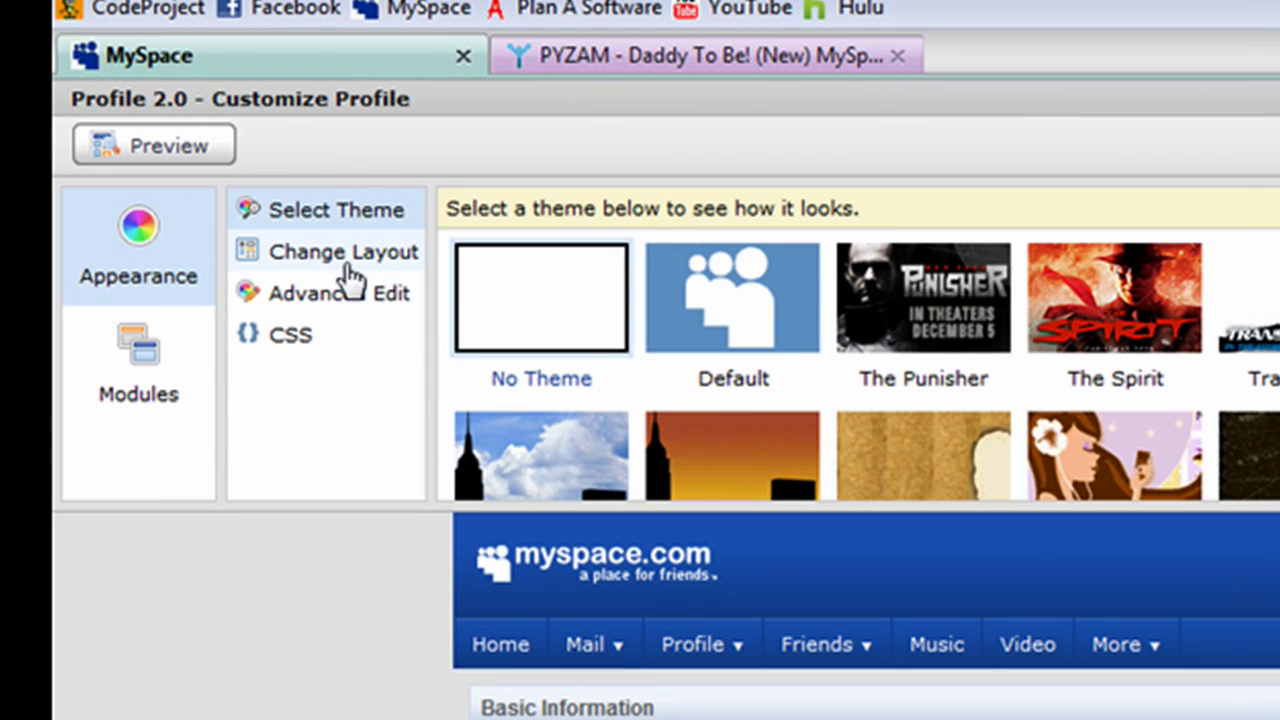
left_click(337, 333)
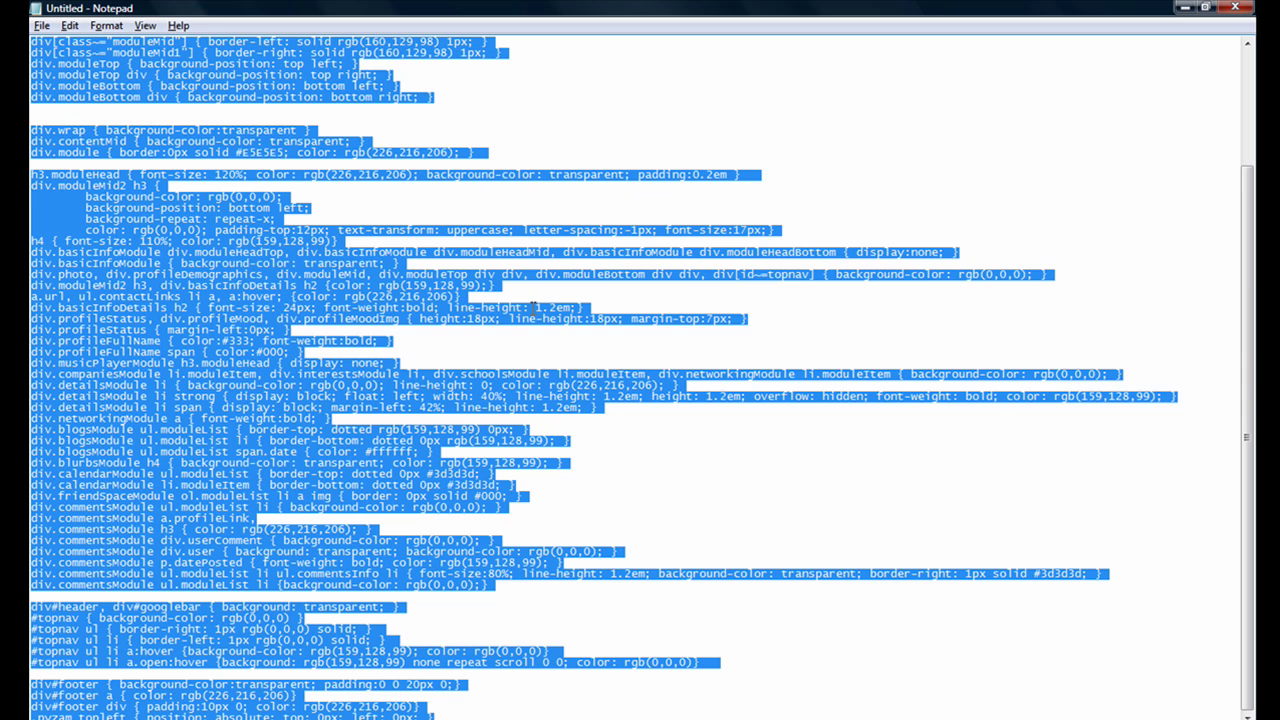
- Copy the selected Daddy To Be! layout CSS from Notepad
right_click(466, 247)
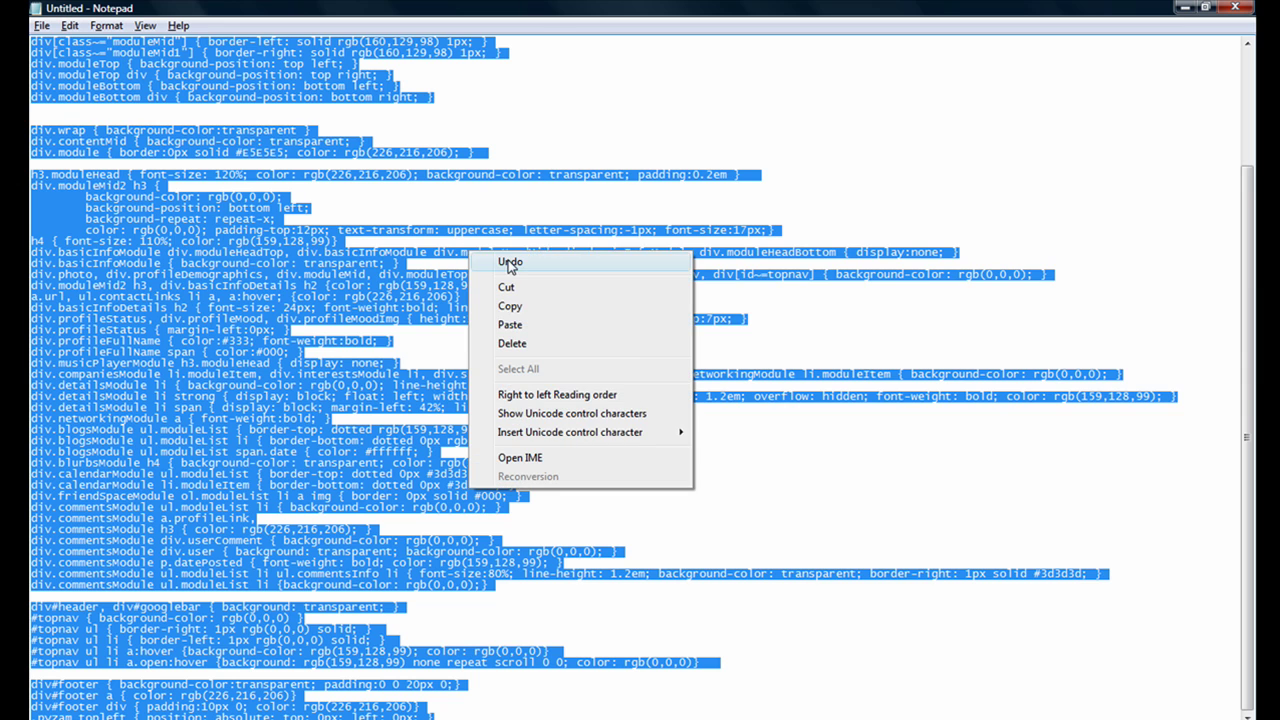
left_click(543, 310)
- Paste the layout CSS into MySpace's empty CSS box and publish the profile
left_click(1185, 7)
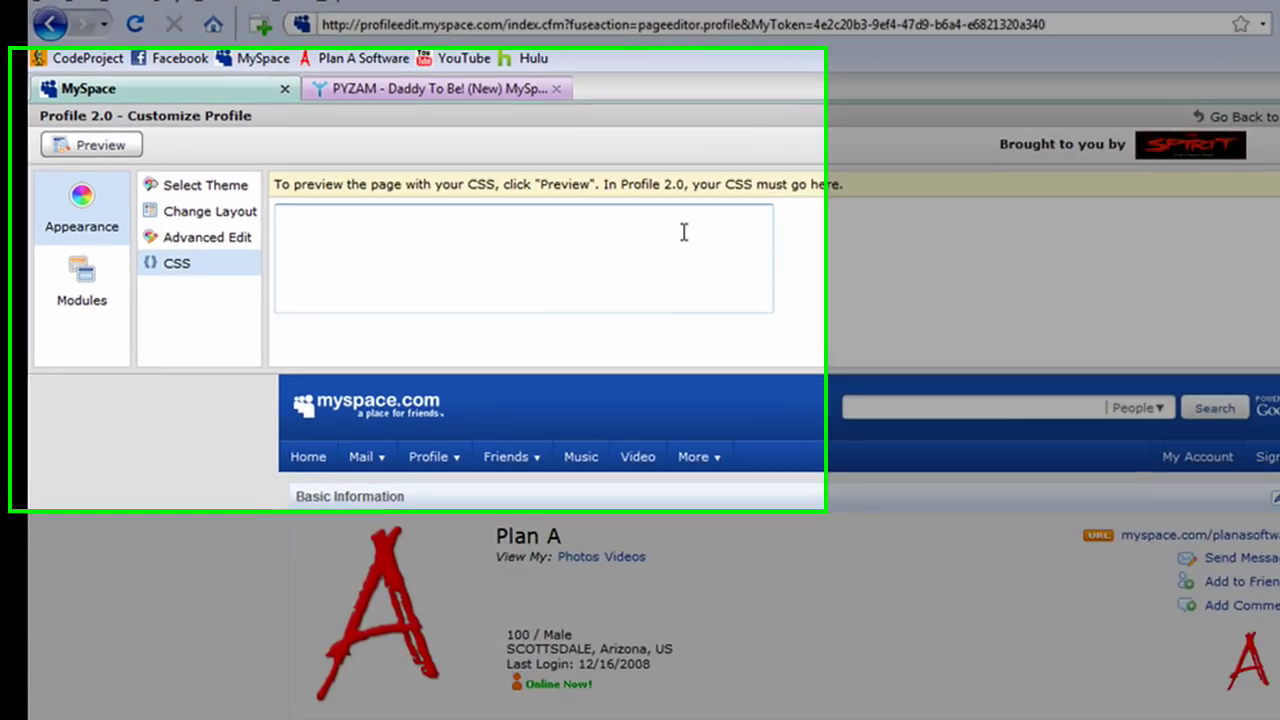
left_click(536, 212)
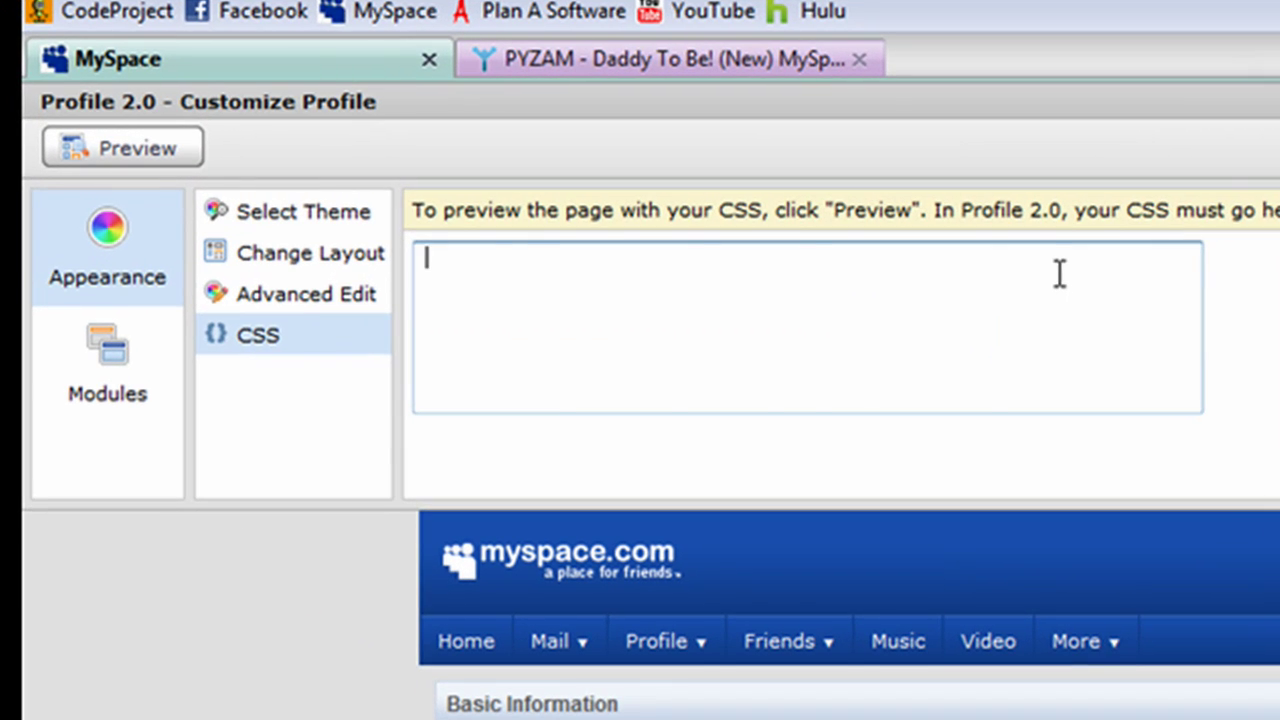
key("ctrl+v")
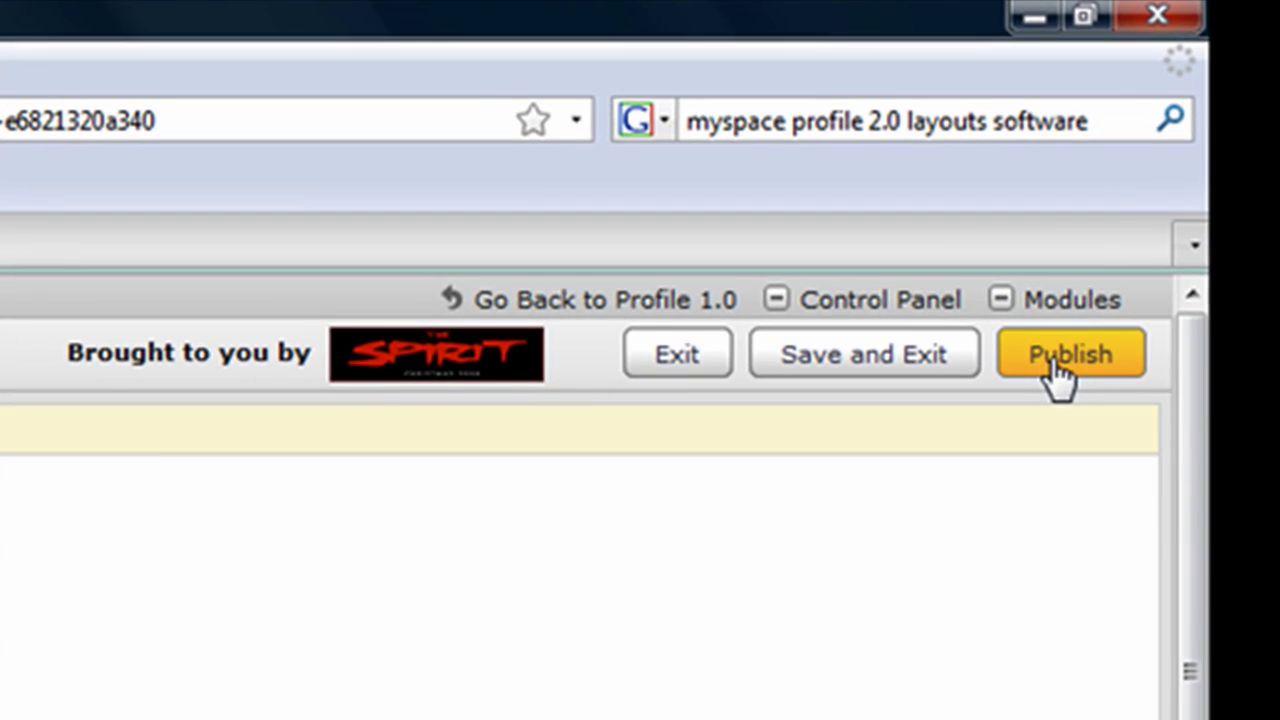
left_click(1198, 145)
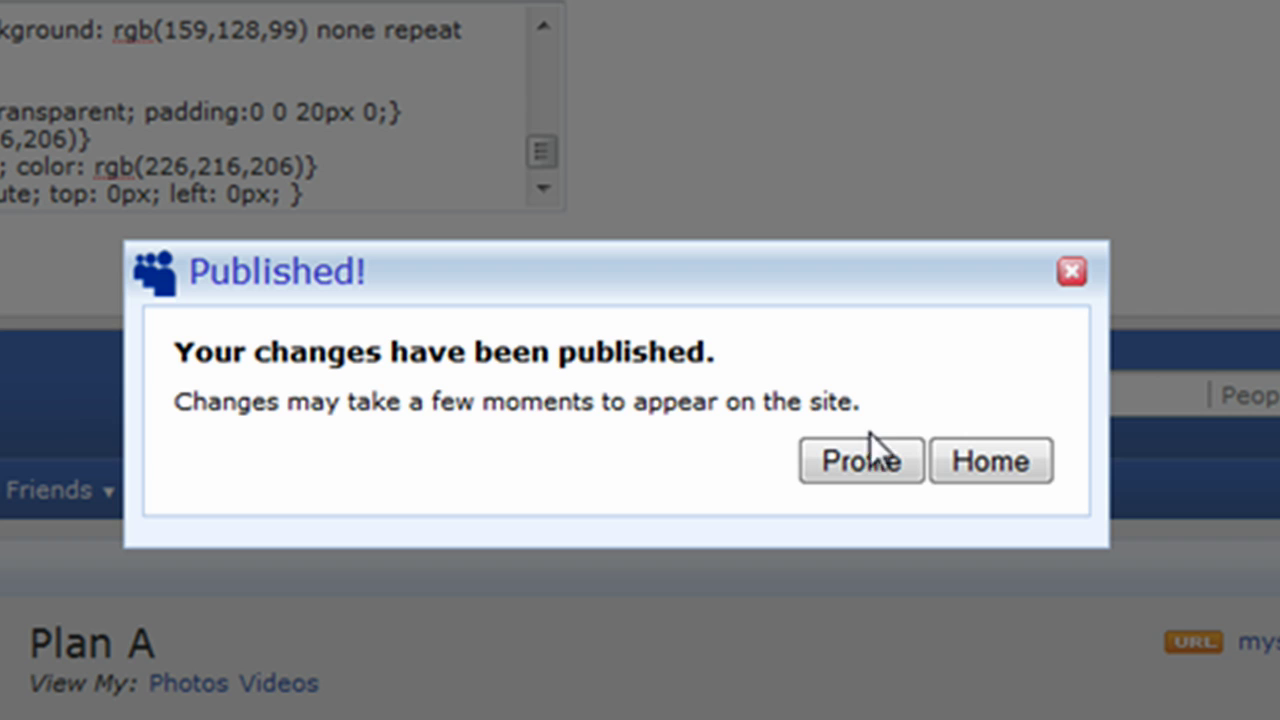
left_click(859, 468)
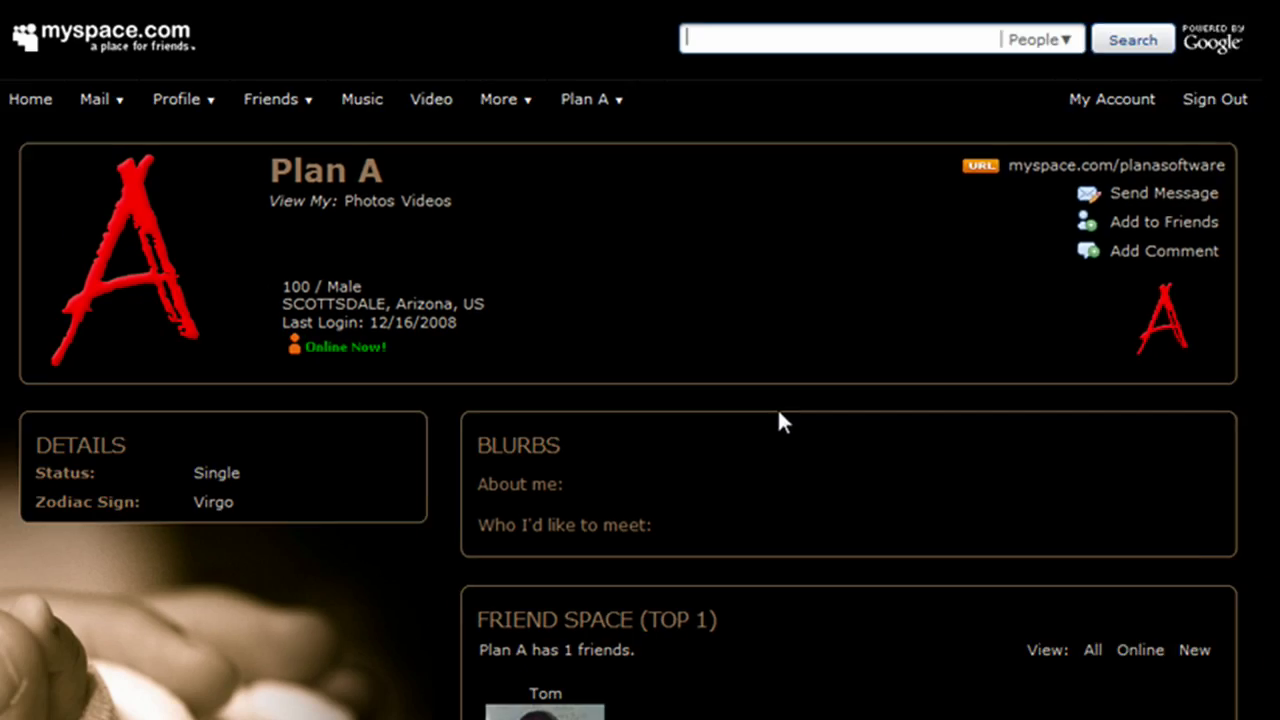